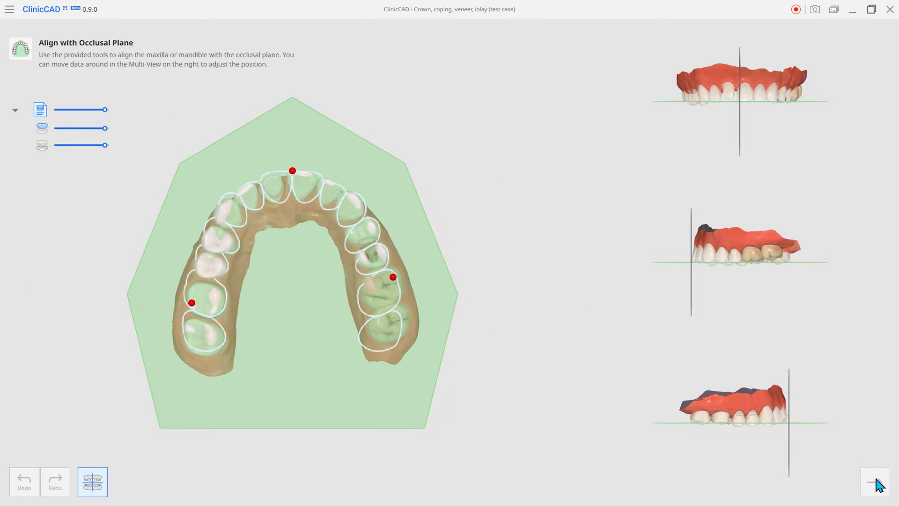
# Step: Finish occlusal plane alignment and launch ClinicCAD for the Full data set crown case on teeth 12–23
pyautogui.click(874, 478)
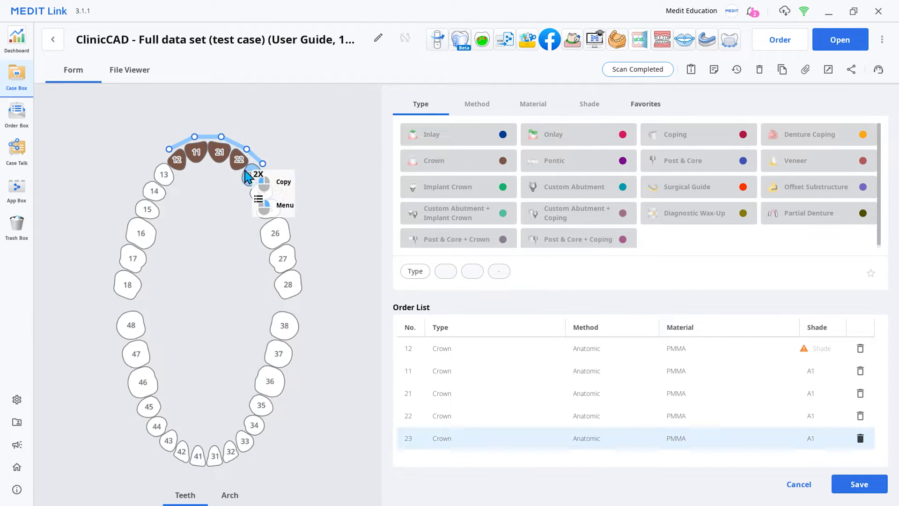
pyautogui.click(467, 43)
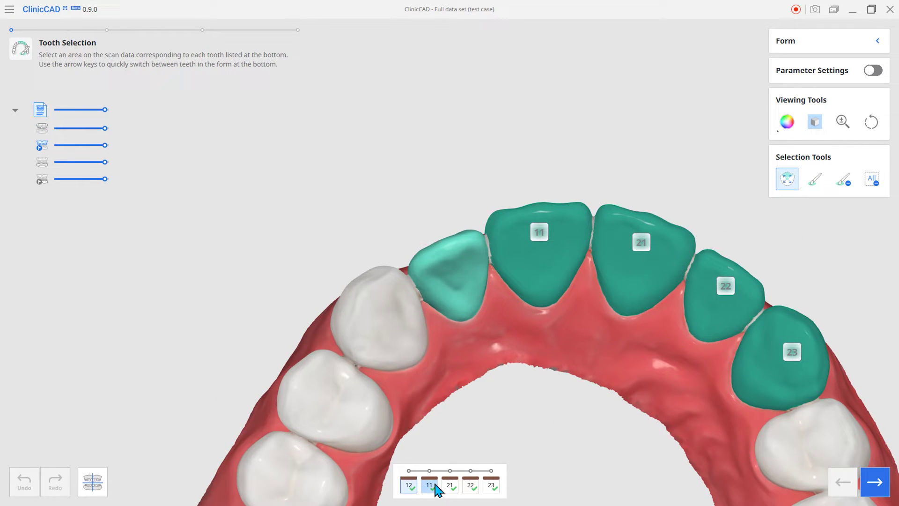
# Step: Review the scan areas for teeth 11, 21, 22 and 23, then orbit to a frontal arch view
pyautogui.click(430, 485)
pyautogui.click(449, 485)
pyautogui.click(471, 485)
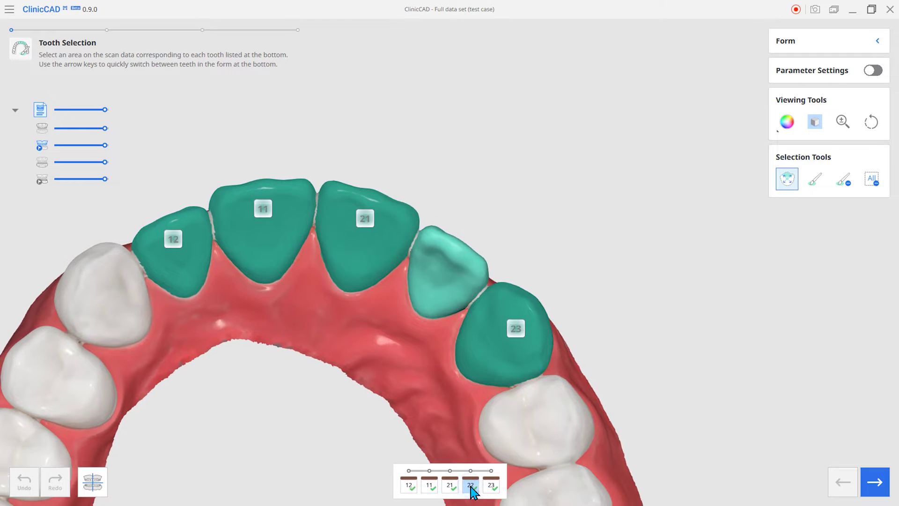
pyautogui.click(491, 485)
pyautogui.moveTo(261, 281); pyautogui.dragTo(473, 232, button='right')
pyautogui.moveTo(123, 330)
pyautogui.mouseDown(button='right')
pyautogui.moveTo(92, 261)
pyautogui.moveTo(113, 317)
pyautogui.mouseUp(button='right')
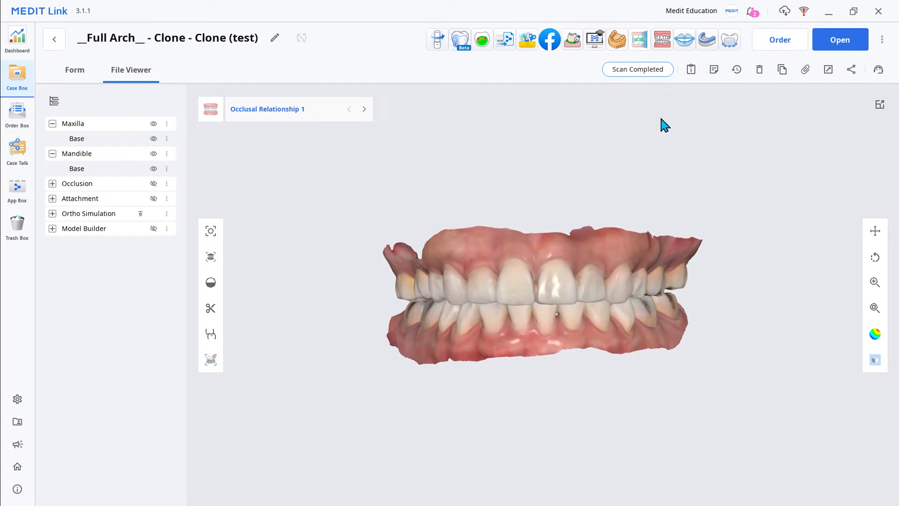
# Step: Launch Ortho Simulation and export Scenario 1 as Teeth Only with Open bottoms, overwriting the old file
pyautogui.click(661, 44)
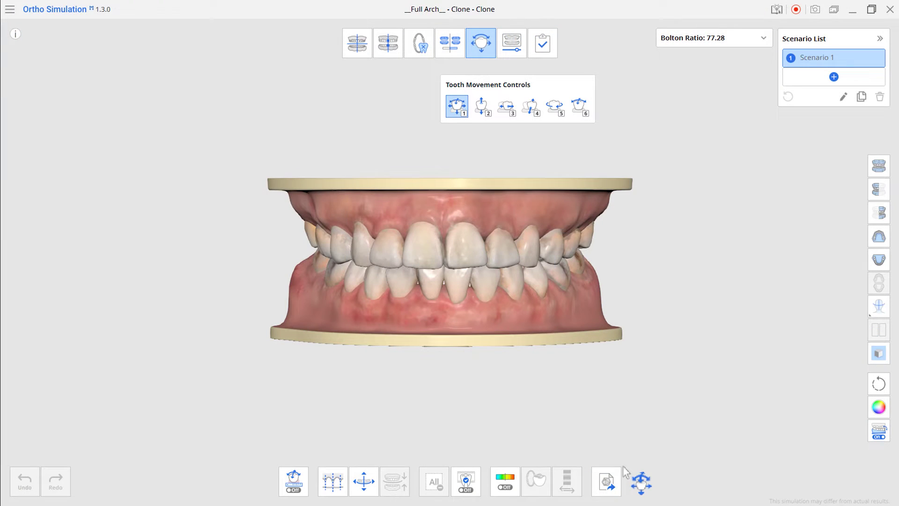
pyautogui.click(607, 481)
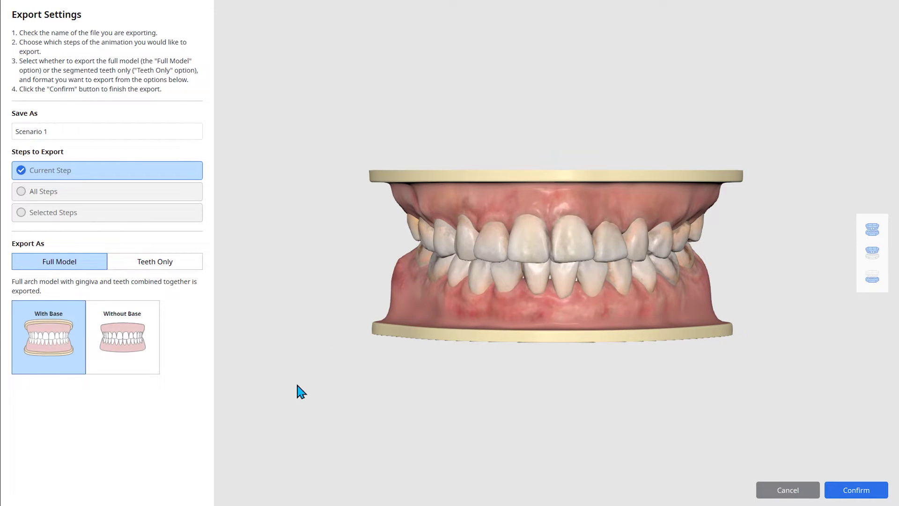
pyautogui.click(154, 261)
pyautogui.click(134, 339)
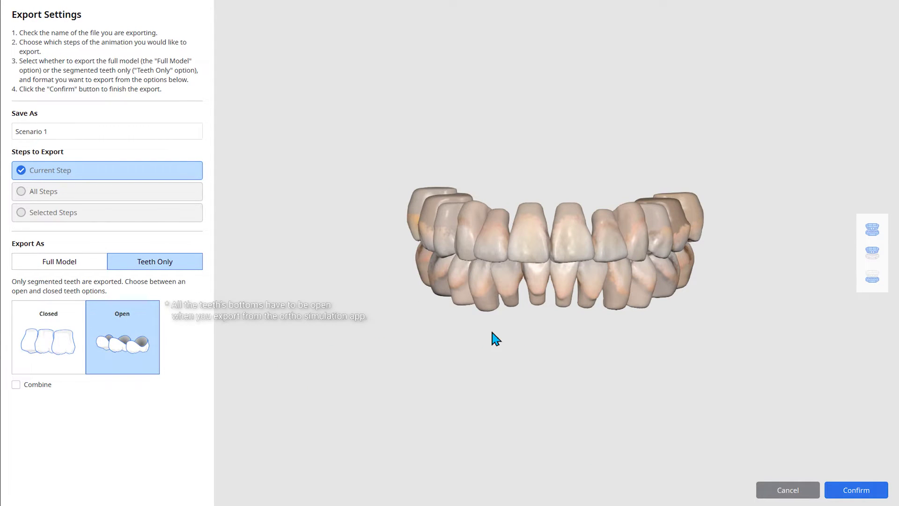
pyautogui.click(854, 489)
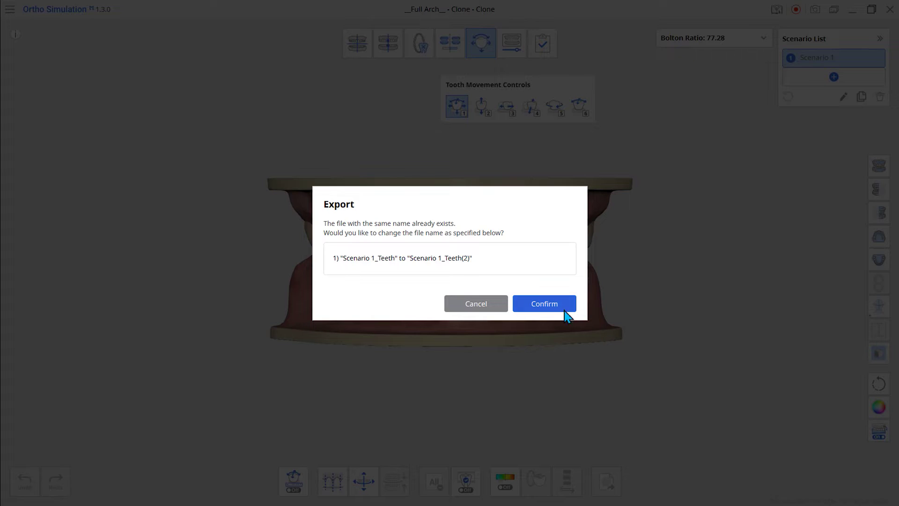
pyautogui.click(558, 307)
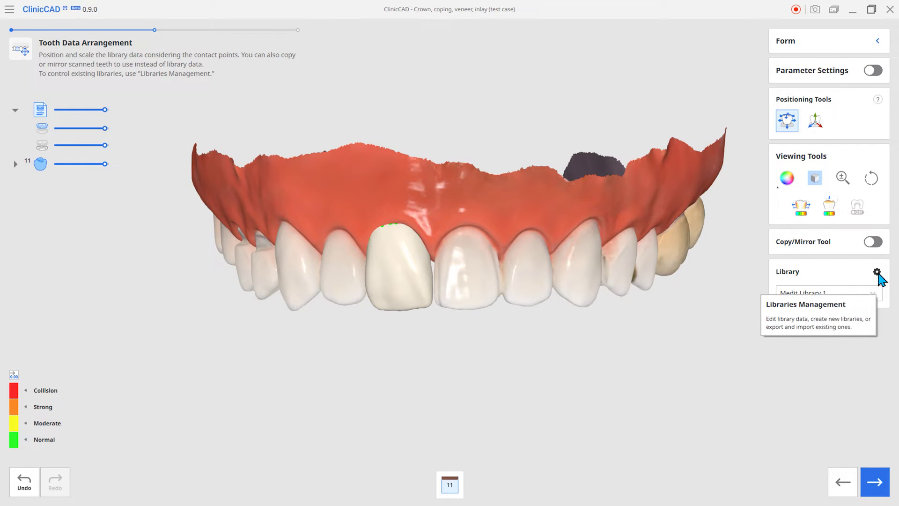
# Step: In Libraries Management, build a new library from the Scenario 1_Teeth segmented teeth
pyautogui.click(877, 273)
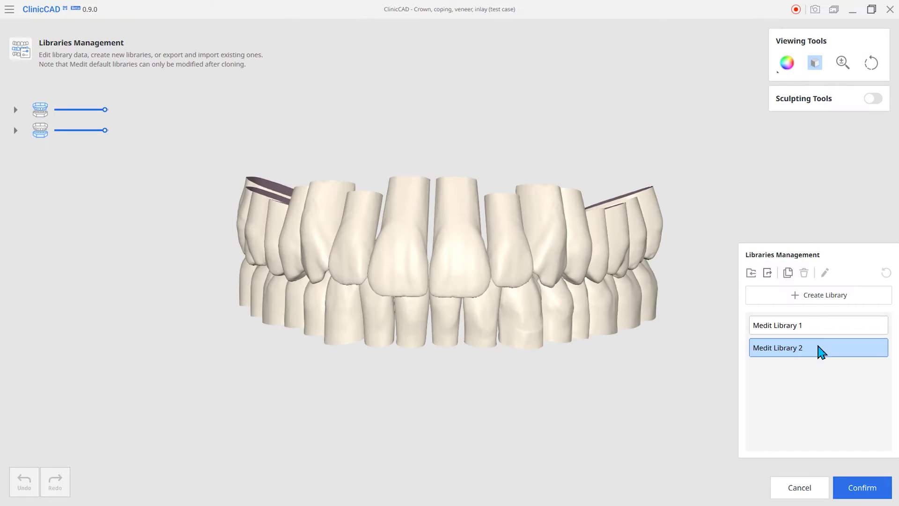
pyautogui.click(818, 295)
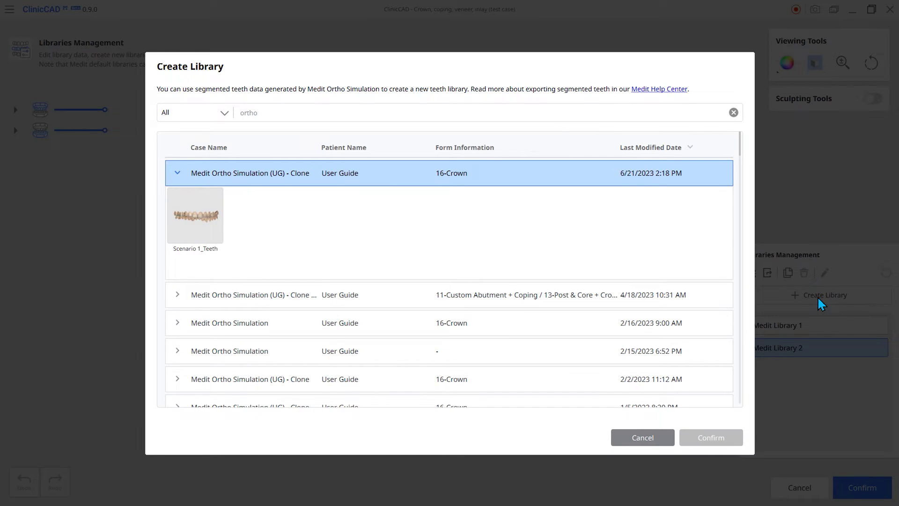
pyautogui.click(211, 233)
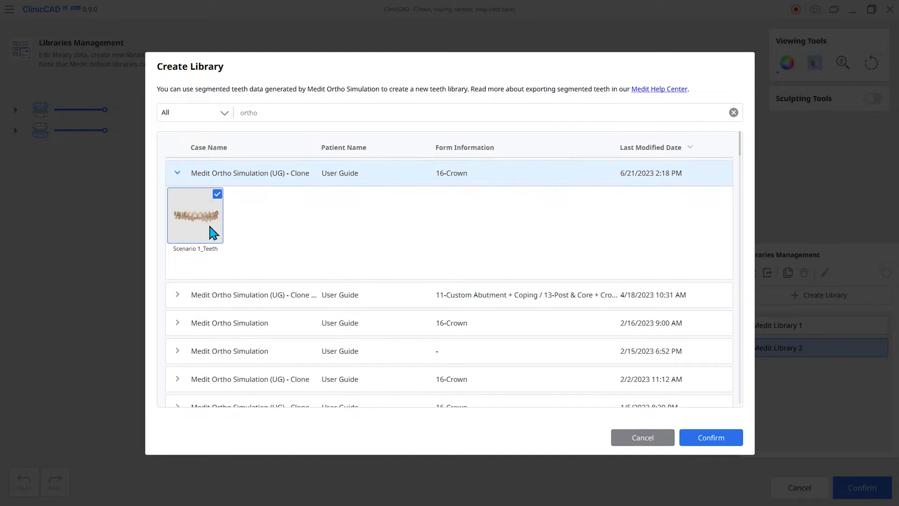
pyautogui.click(711, 439)
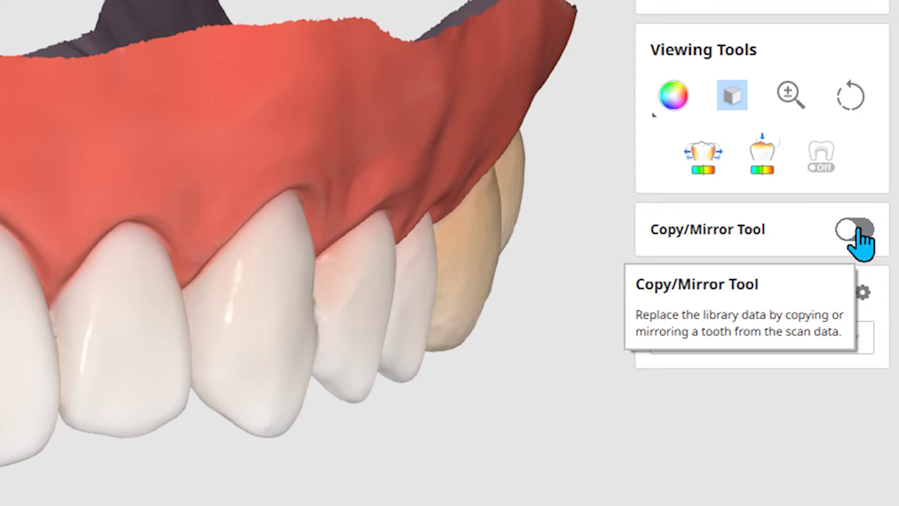
# Step: Mirror the adjacent central incisor onto tooth 11 and scale it slightly longer and wider
pyautogui.click(858, 230)
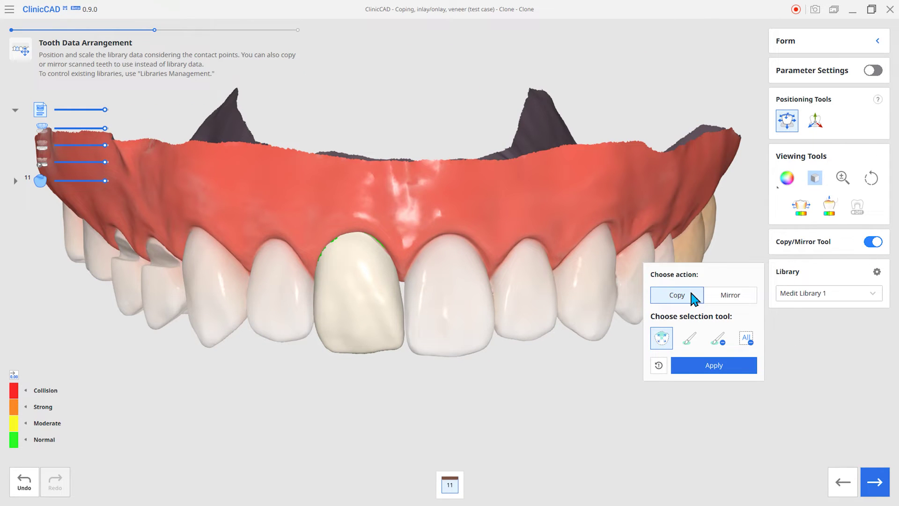
pyautogui.click(733, 297)
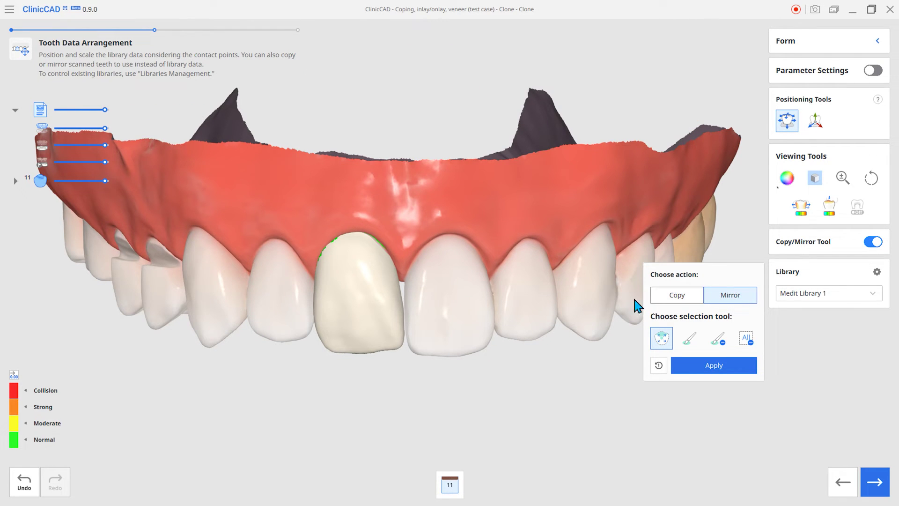
pyautogui.click(463, 328)
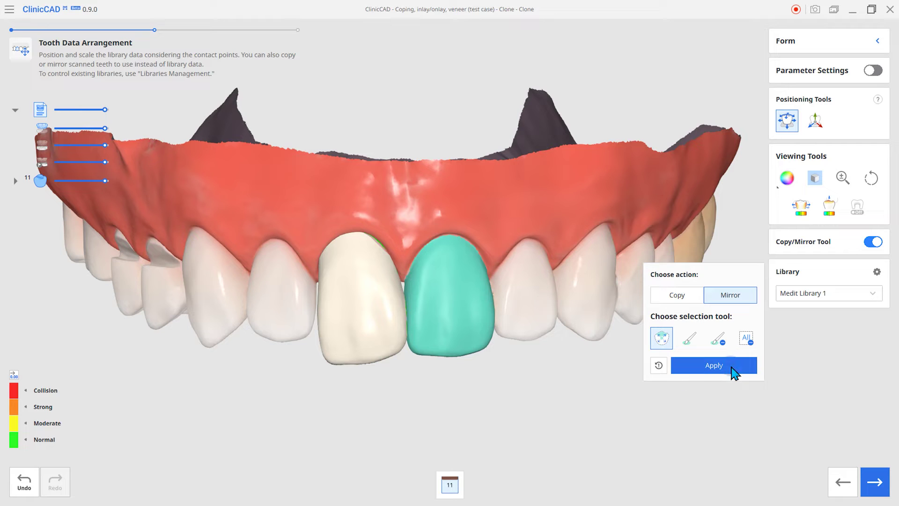
pyautogui.click(731, 368)
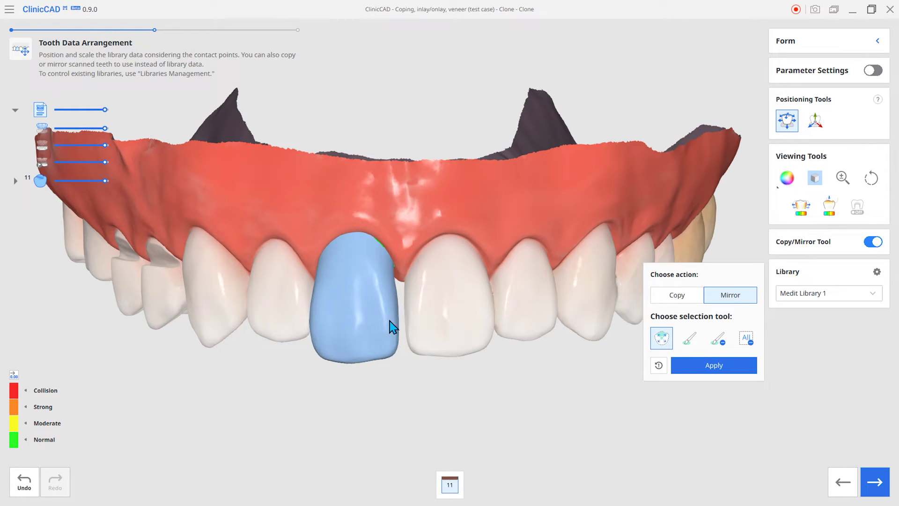
pyautogui.click(393, 325)
pyautogui.moveTo(389, 313); pyautogui.dragTo(391, 319)
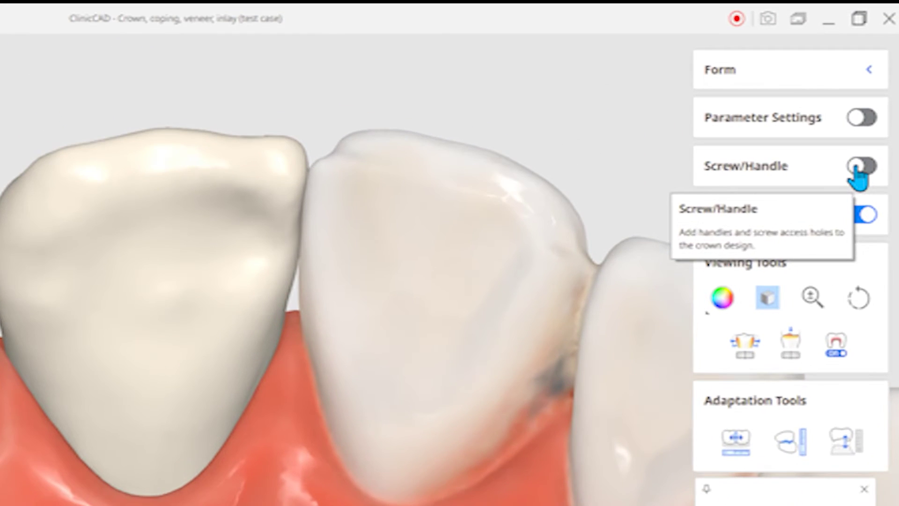
# Step: Add a screw hole with radius 0.8 to the tooth 11 crown
pyautogui.click(858, 166)
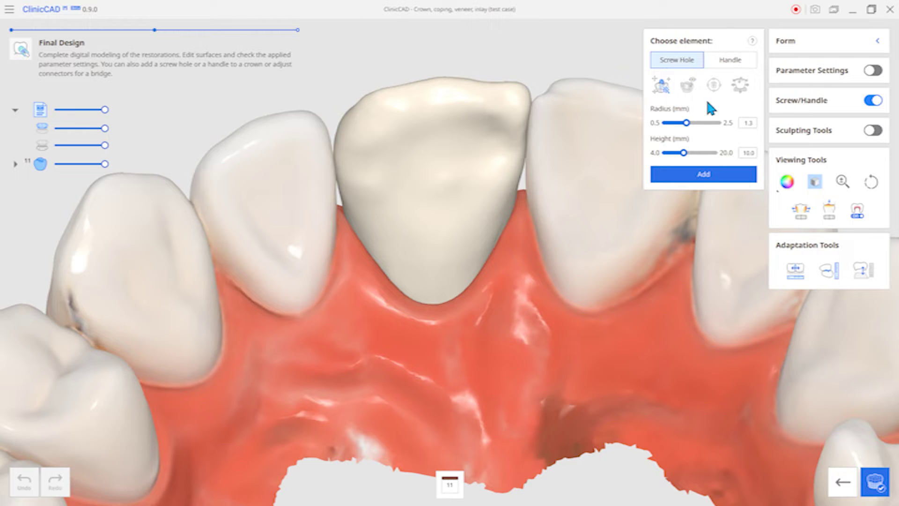
pyautogui.moveTo(408, 277); pyautogui.dragTo(566, 249, button='right')
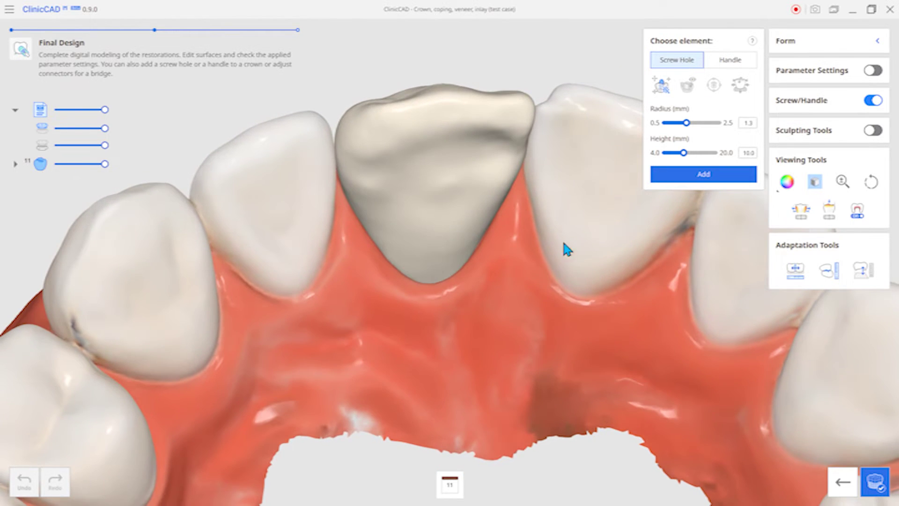
pyautogui.click(662, 92)
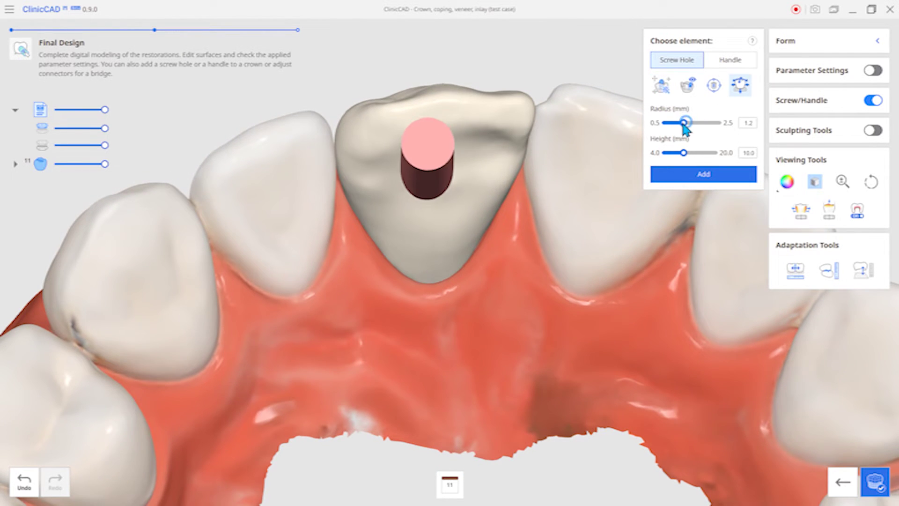
pyautogui.moveTo(684, 124); pyautogui.dragTo(676, 136)
pyautogui.moveTo(426, 303); pyautogui.dragTo(609, 351, button='right')
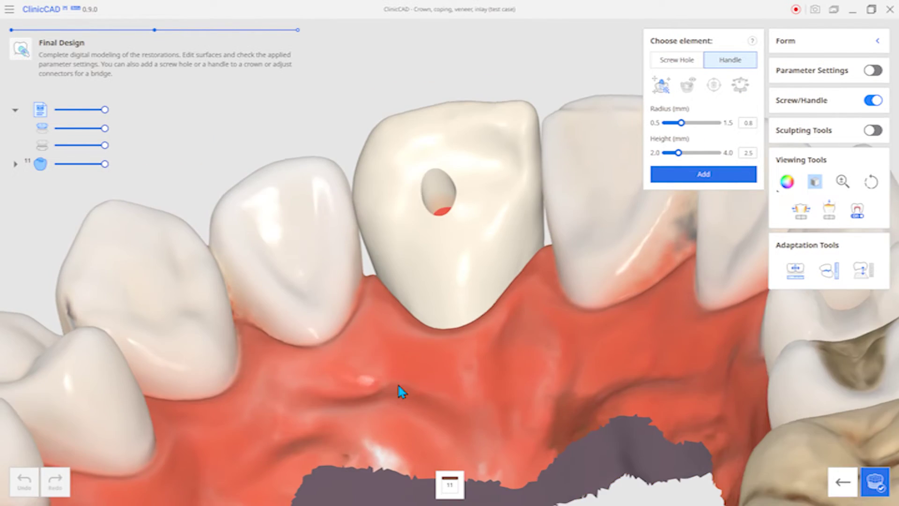
# Step: Attach a sized handle to the crown and bring up the Outer parameter settings
pyautogui.moveTo(681, 123); pyautogui.dragTo(670, 123)
pyautogui.click(705, 176)
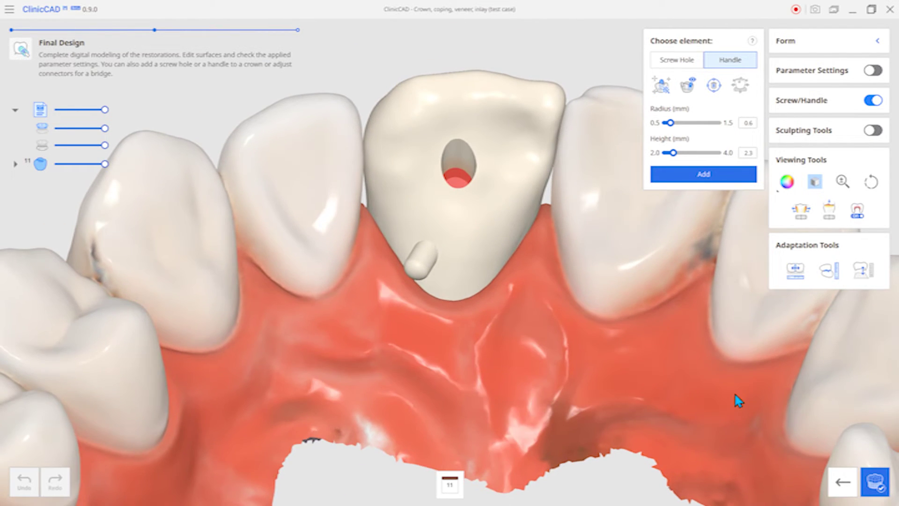
pyautogui.click(870, 71)
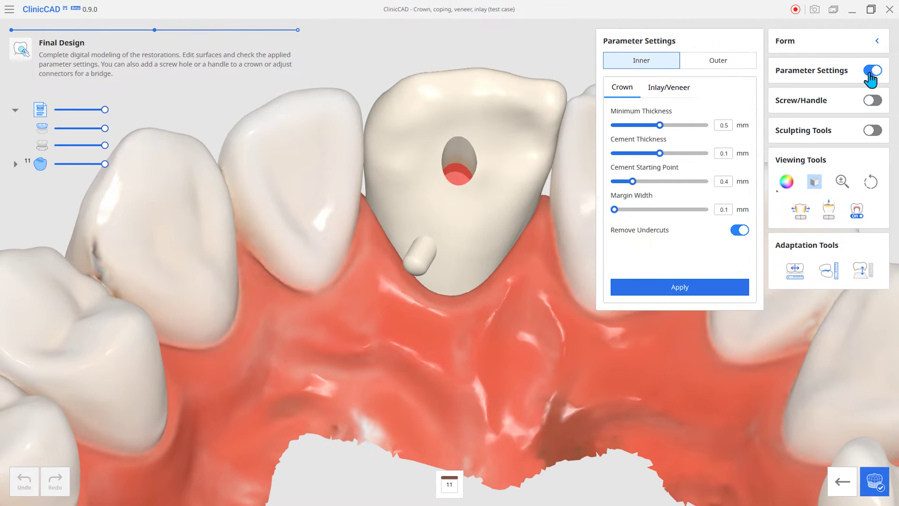
pyautogui.click(734, 65)
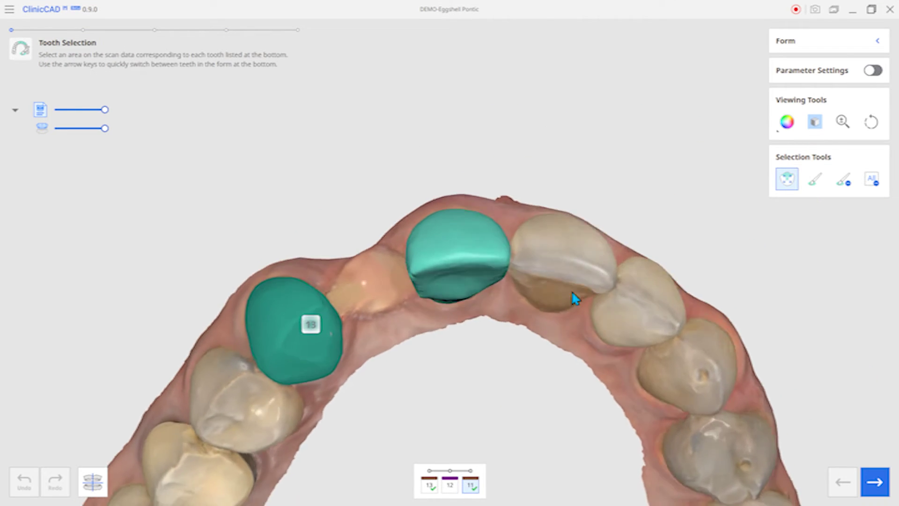
# Step: Advance the 13–11 bridge through margins and library tooth 12 arrangement to Final Design
pyautogui.click(873, 482)
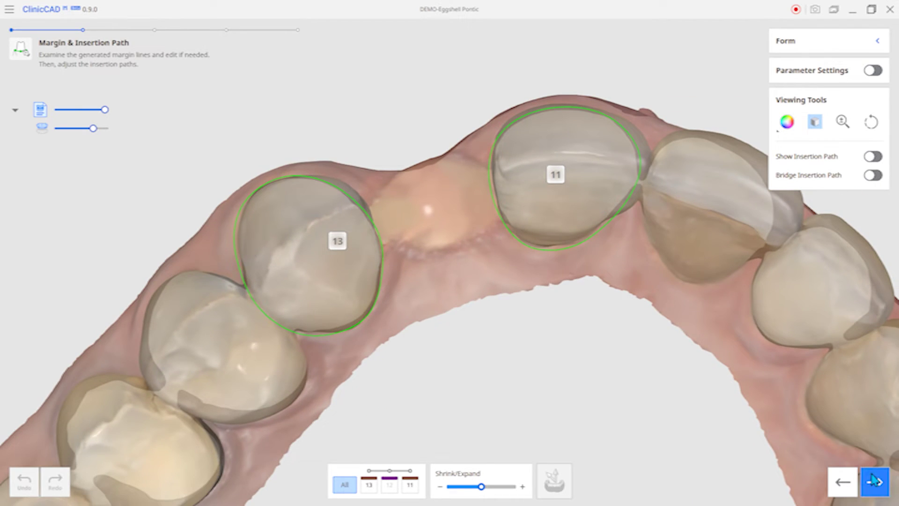
pyautogui.click(874, 481)
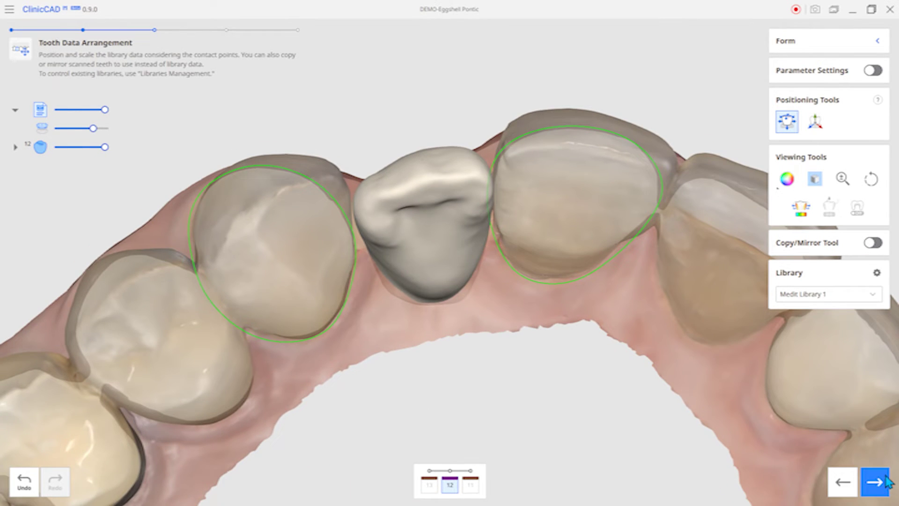
pyautogui.click(886, 482)
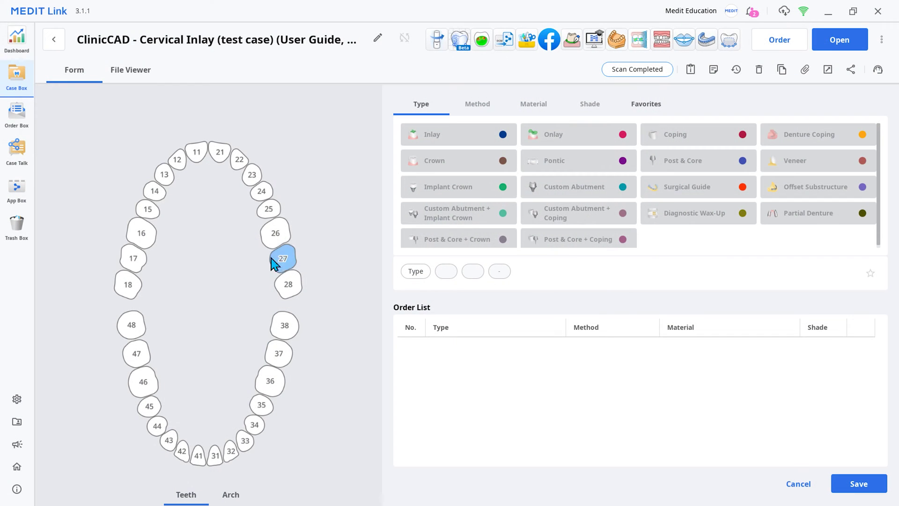
# Step: Add teeth 14 and 15 to the order as PMMA Offset Substructure in shade A2
pyautogui.click(156, 192)
pyautogui.click(158, 211)
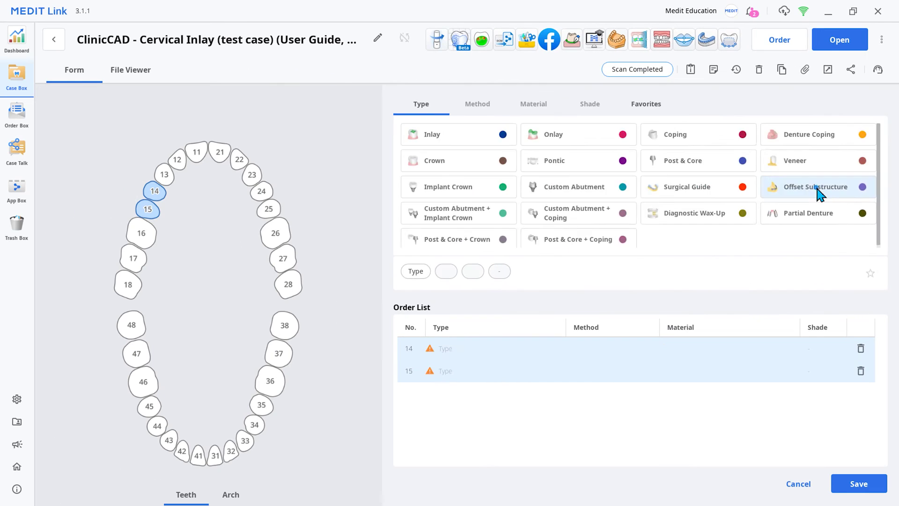
pyautogui.click(761, 312)
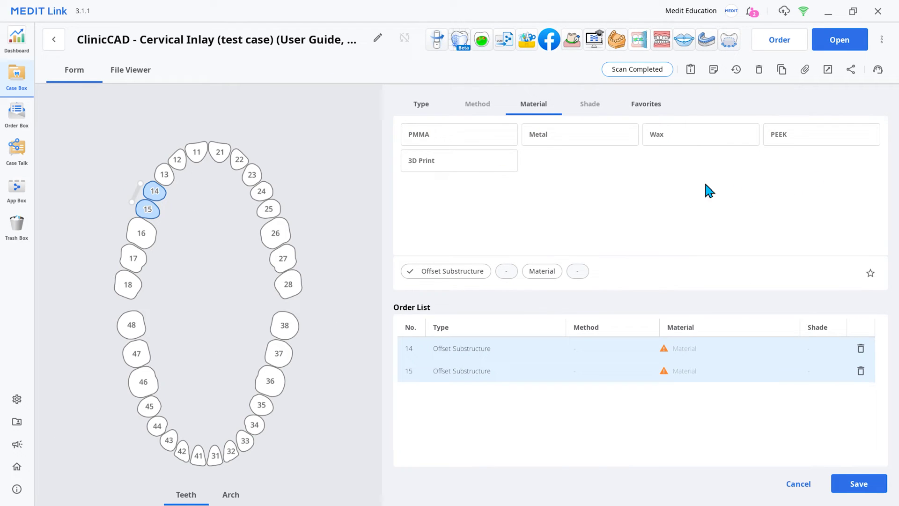
pyautogui.click(753, 158)
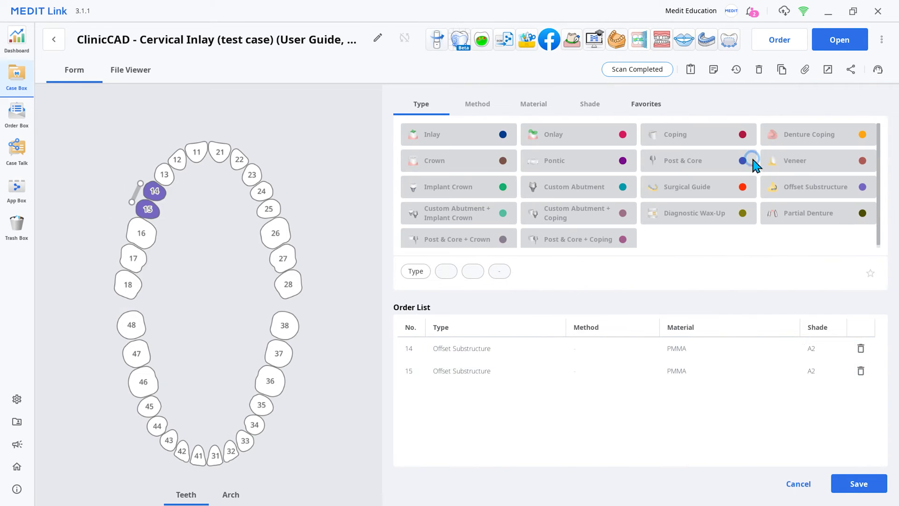
# Step: Draw and reshape the tooth 14 margin, review both margins, then advance to Final Design
pyautogui.click(460, 43)
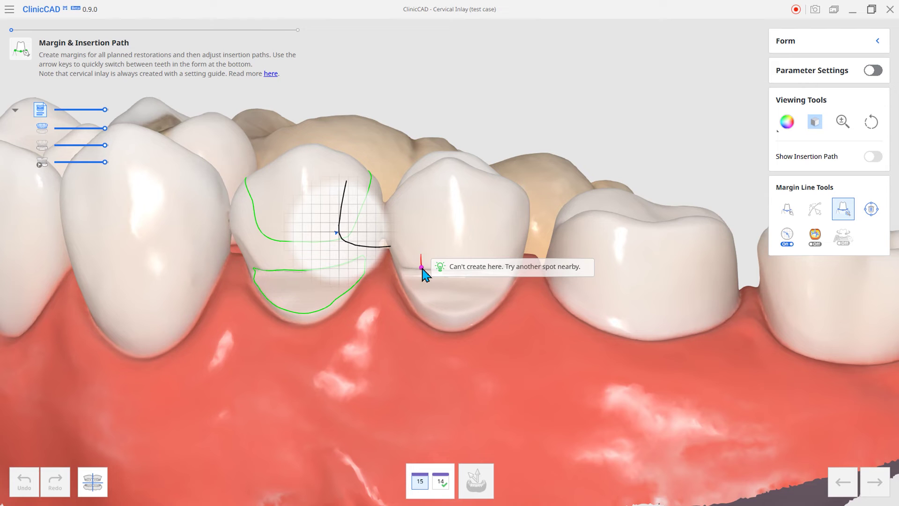
pyautogui.click(402, 270)
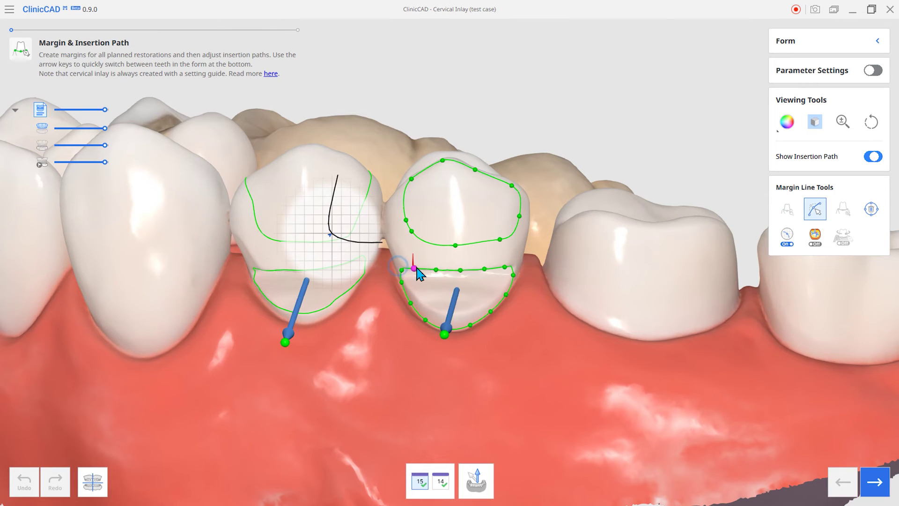
pyautogui.moveTo(648, 385); pyautogui.dragTo(421, 221, button='right')
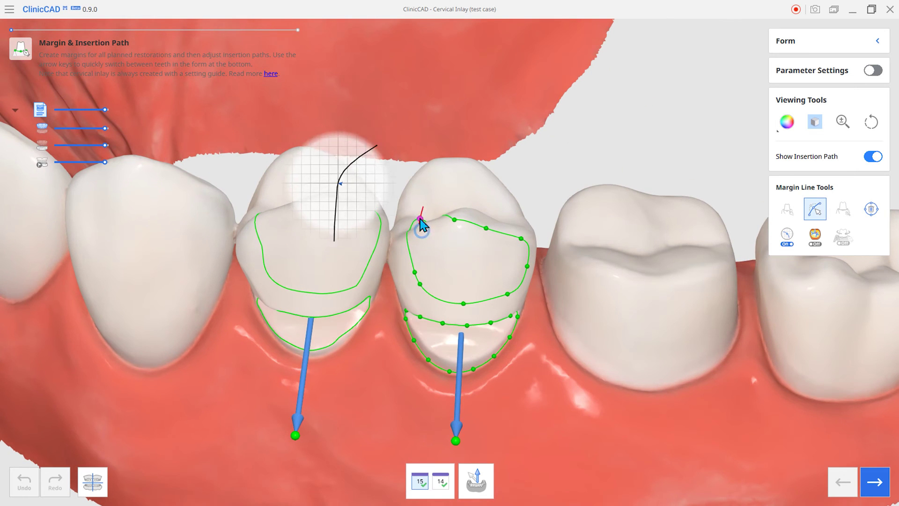
pyautogui.moveTo(422, 221); pyautogui.dragTo(456, 216)
pyautogui.moveTo(456, 216); pyautogui.dragTo(841, 440, button='right')
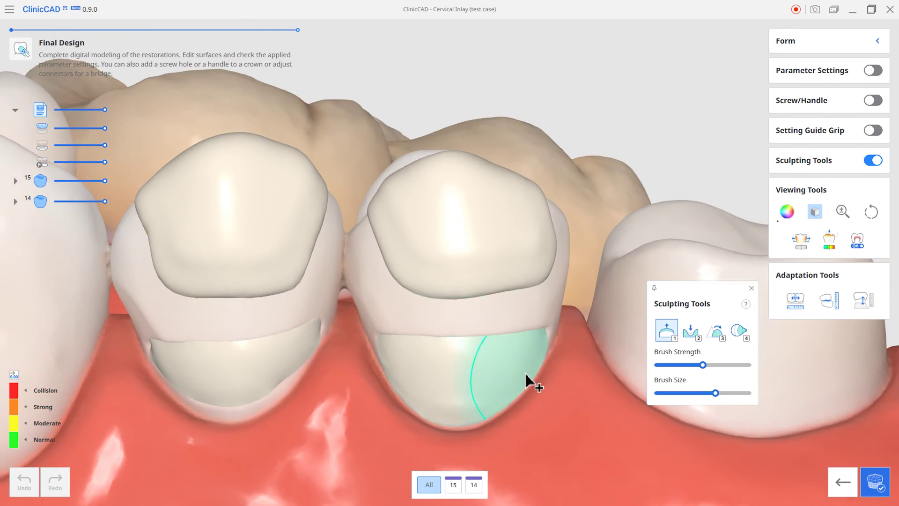
pyautogui.moveTo(526, 382)
pyautogui.mouseDown(button='right')
pyautogui.moveTo(610, 411)
pyautogui.moveTo(432, 431)
pyautogui.moveTo(417, 423)
pyautogui.moveTo(480, 441)
pyautogui.moveTo(524, 418)
pyautogui.mouseUp(button='right')
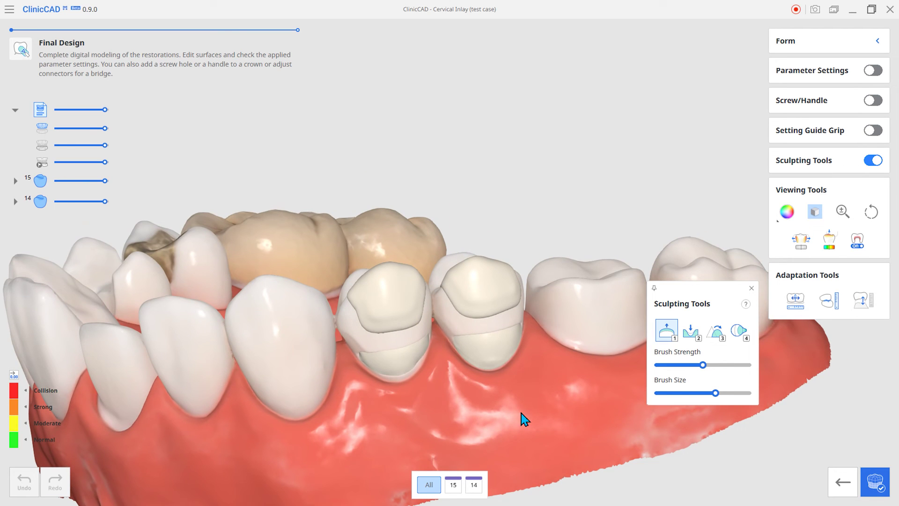
# Step: Turn on Setting Guide Grip, fade the jaw, hide scan data, and orbit to view the grips
pyautogui.click(872, 131)
pyautogui.moveTo(585, 244)
pyautogui.mouseDown(button='right')
pyautogui.moveTo(325, 296)
pyautogui.moveTo(467, 247)
pyautogui.moveTo(501, 320)
pyautogui.moveTo(34, 271)
pyautogui.moveTo(247, 293)
pyautogui.moveTo(256, 270)
pyautogui.mouseUp(button='right')
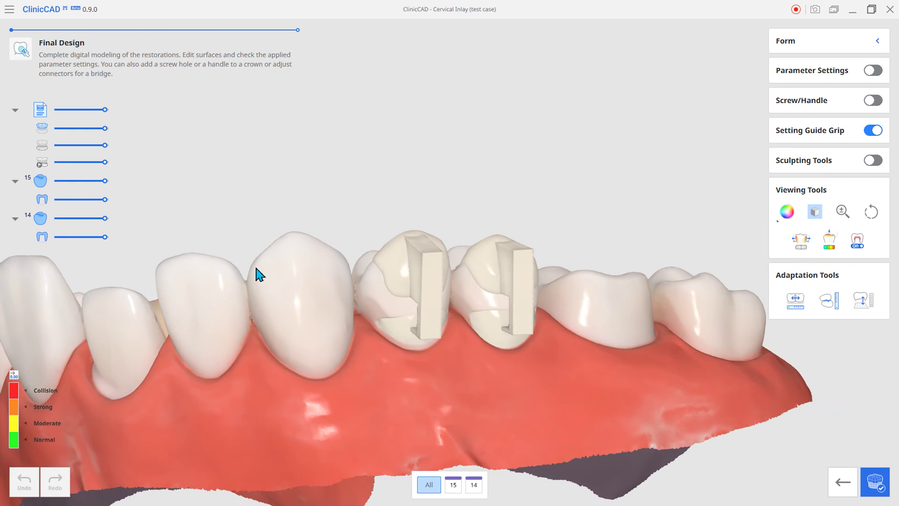
pyautogui.moveTo(104, 128); pyautogui.dragTo(14, 136)
pyautogui.moveTo(290, 323); pyautogui.dragTo(180, 394, button='right')
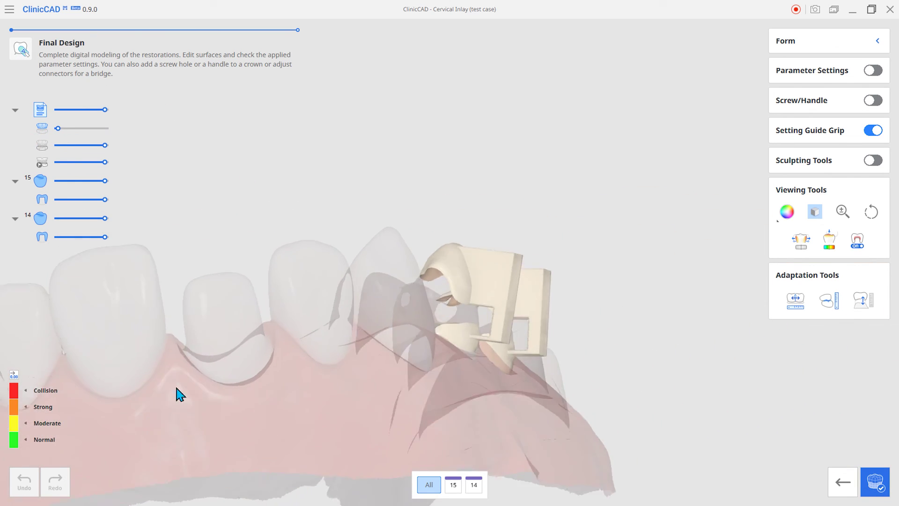
pyautogui.click(291, 272)
pyautogui.moveTo(420, 316); pyautogui.dragTo(736, 416, button='right')
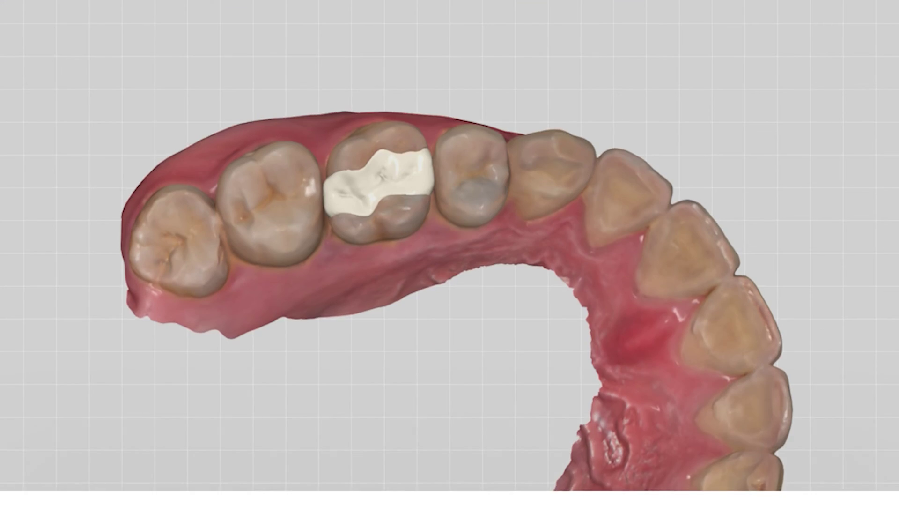